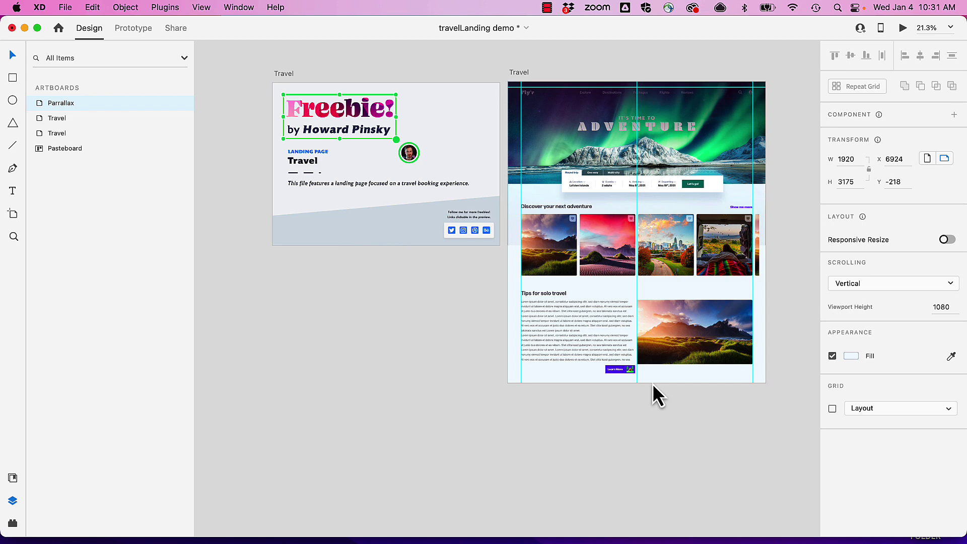
# Step: Group all the elements on the Parrallax artboard into a single group
pyautogui.hscroll(15, 652, 383)
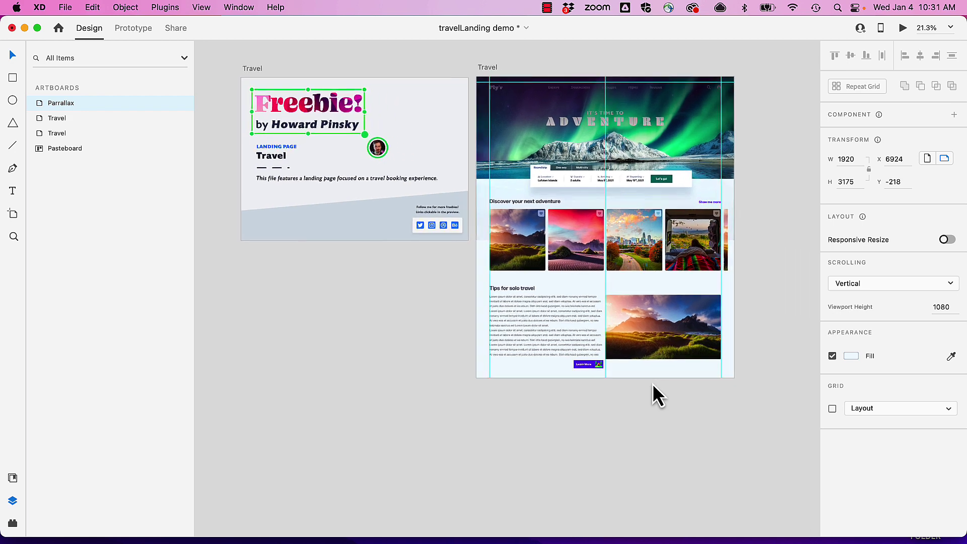
pyautogui.hscroll(5, 652, 383)
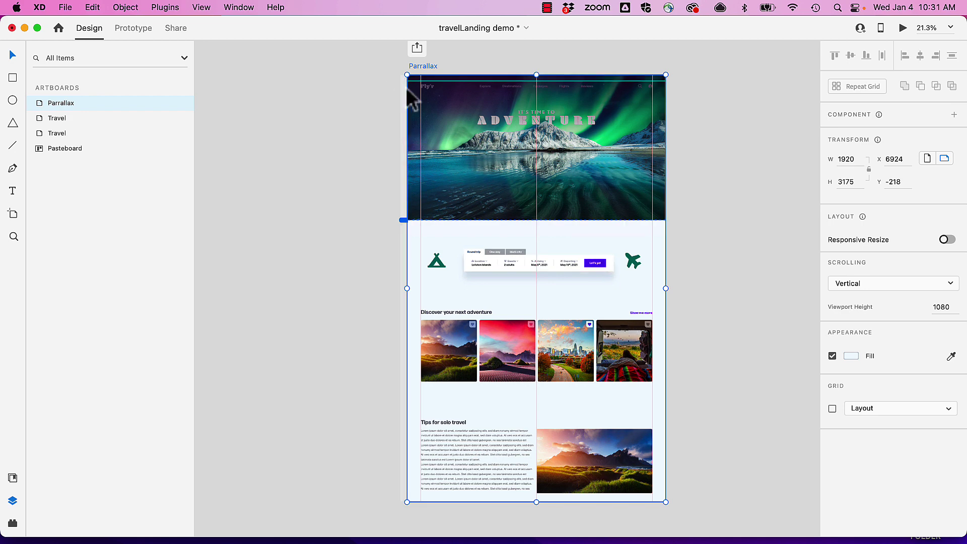
pyautogui.click(389, 82)
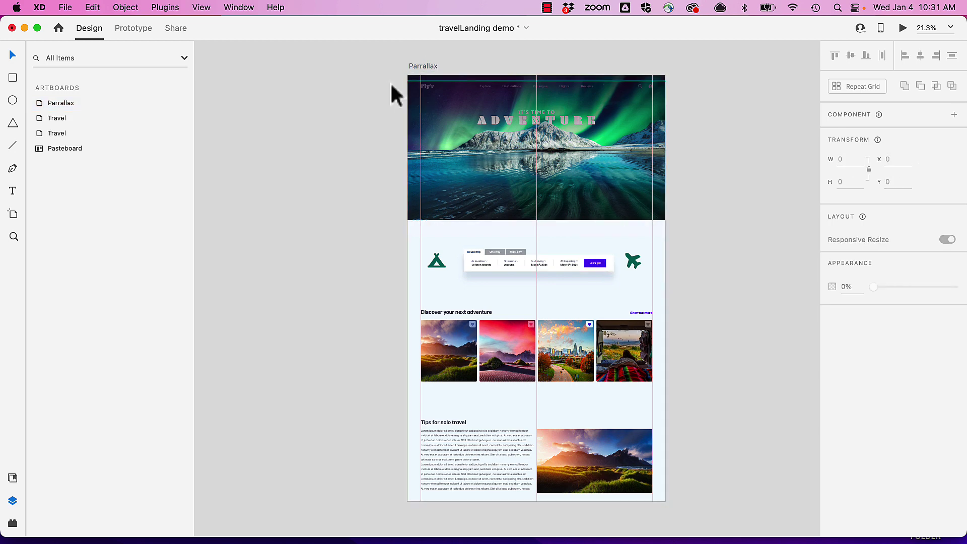
pyautogui.moveTo(394, 83); pyautogui.dragTo(676, 503)
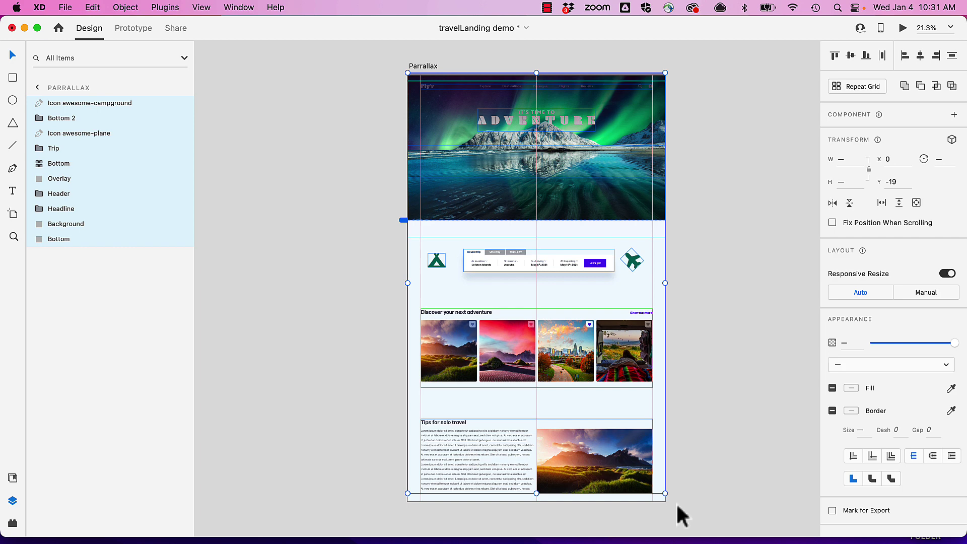
pyautogui.press('super+g')
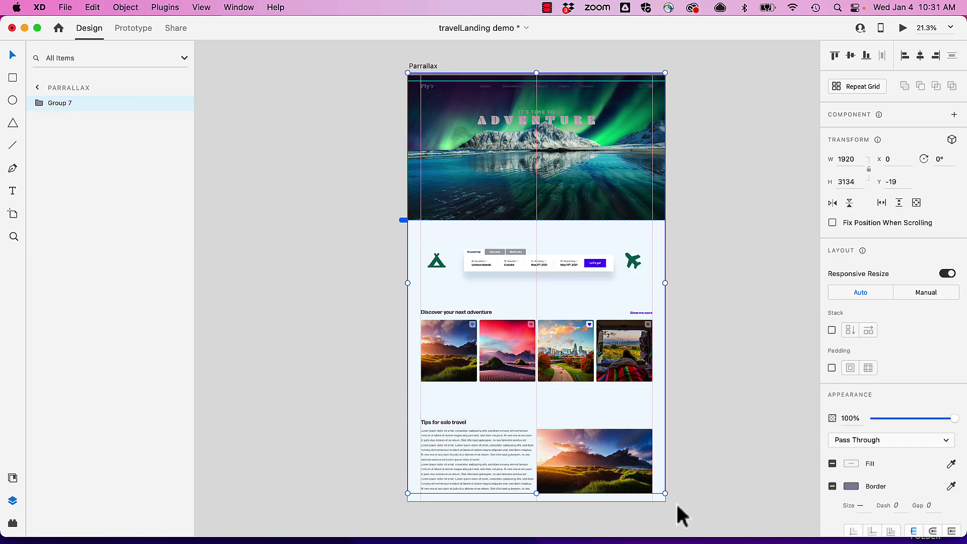
# Step: Set the Parrallax artboard's height to 1080
pyautogui.click(422, 66)
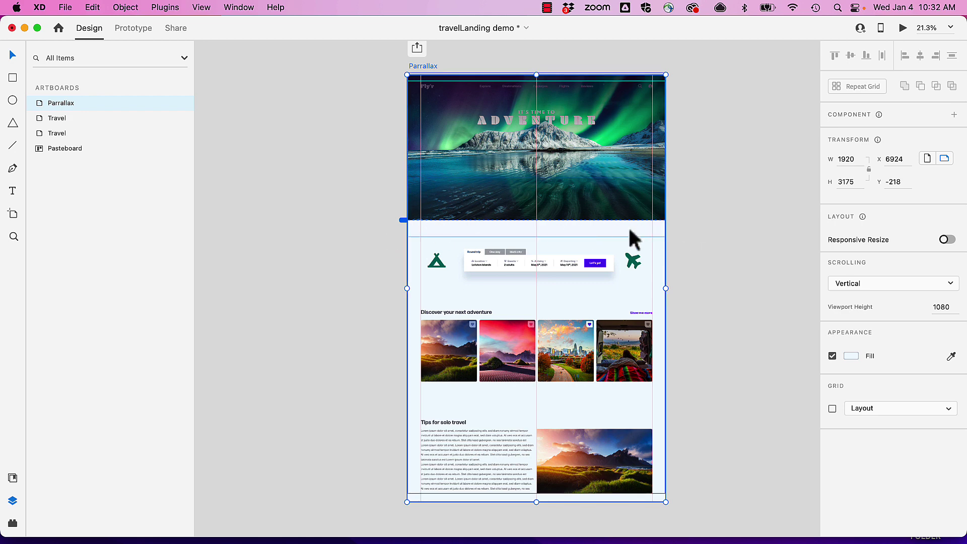
pyautogui.click(849, 181)
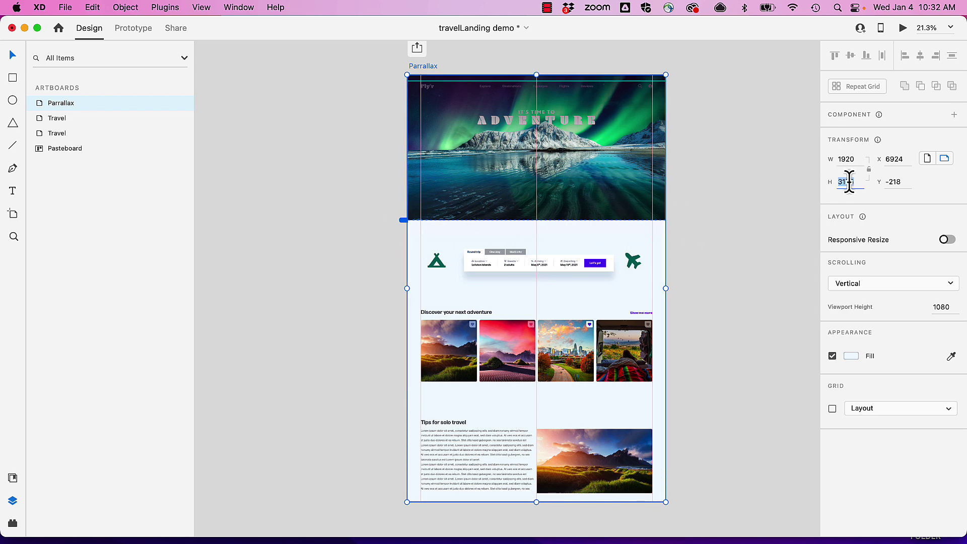
pyautogui.write('1080')
pyautogui.press('Return')
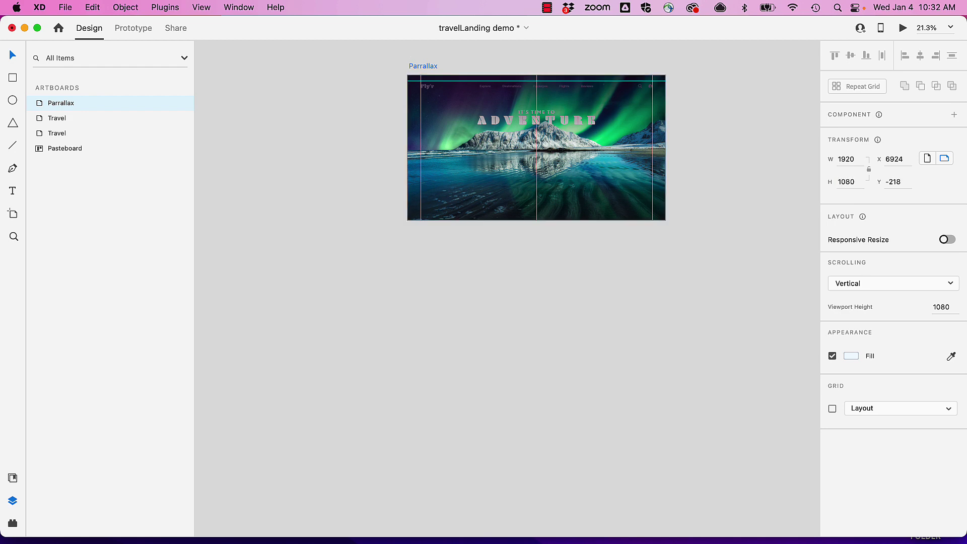
# Step: Duplicate the Parrallax artboard together with its grouped content
pyautogui.click(546, 182)
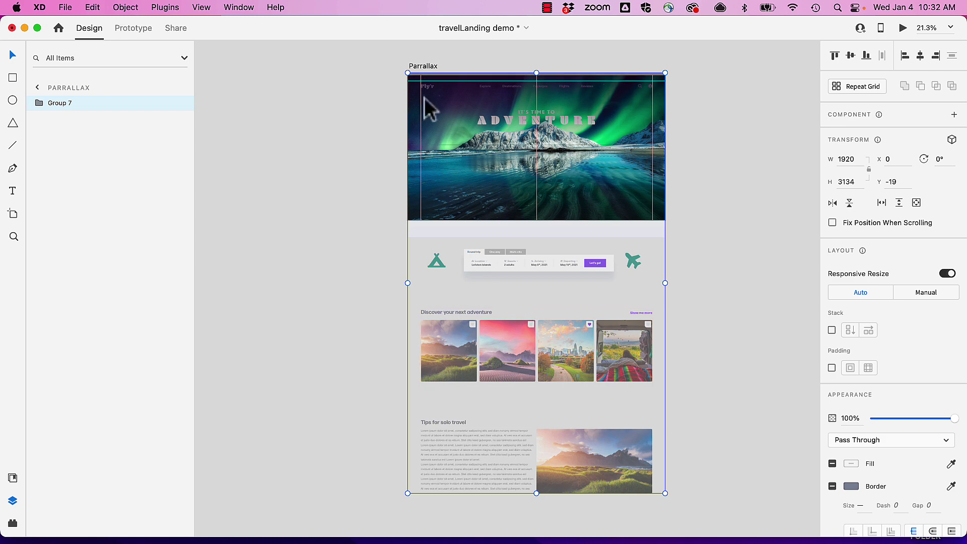
pyautogui.click(427, 66)
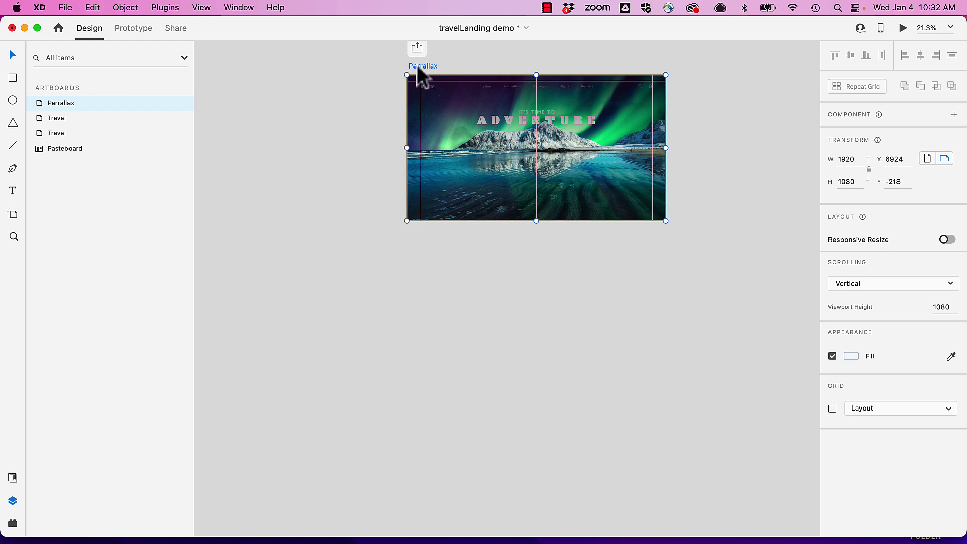
pyautogui.press('super+d')
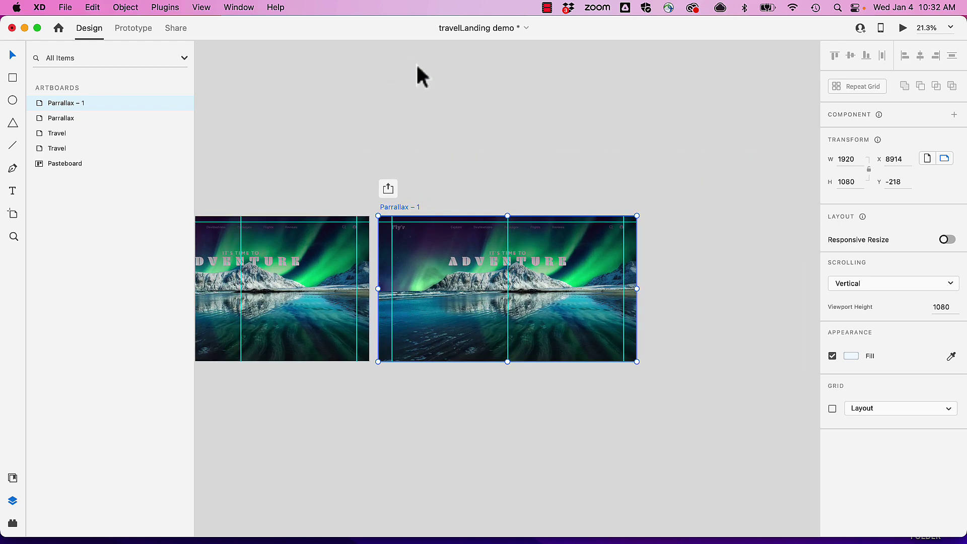
pyautogui.hscroll(2, 417, 62)
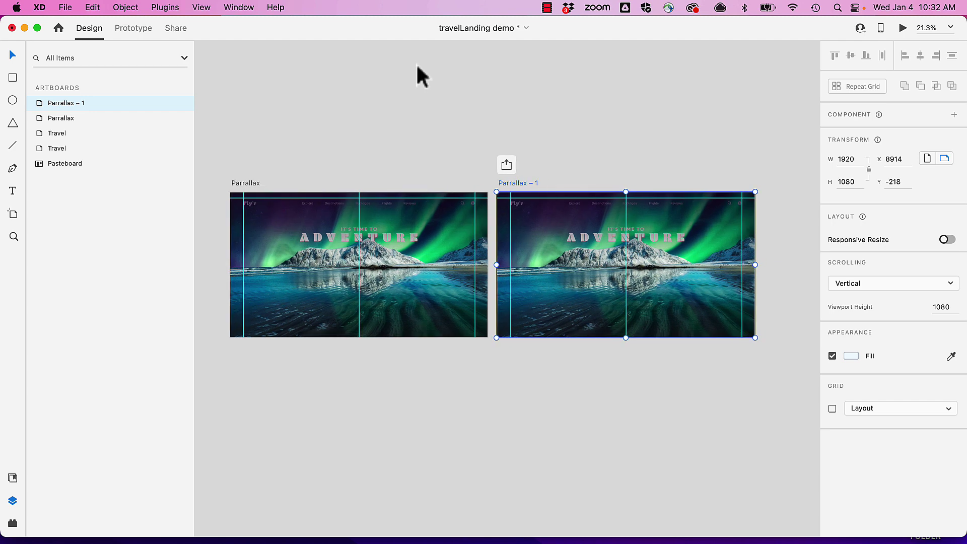
# Step: Move the content group on the duplicated artboard up to about Y -969, bringing the booking form and Discover section into the frame
pyautogui.click(560, 220)
pyautogui.moveTo(560, 220); pyautogui.dragTo(560, 92)
pyautogui.hscroll(-4, 335, 261)
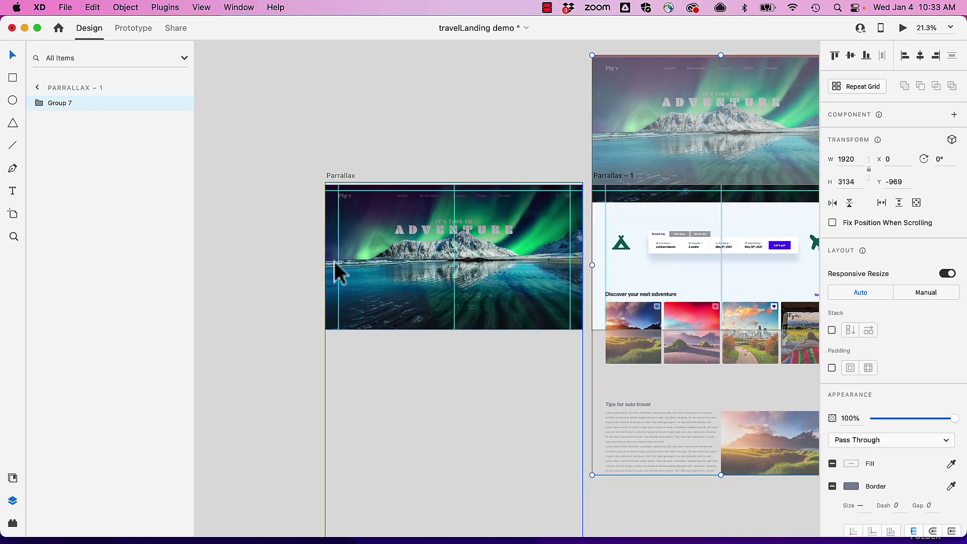
pyautogui.scroll(-5, 335, 263)
pyautogui.hscroll(2, 334, 263)
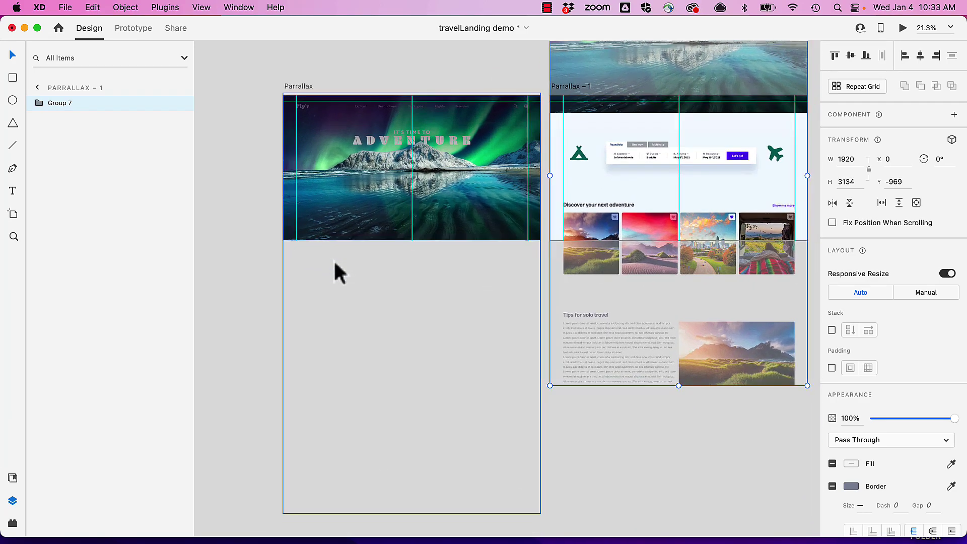
pyautogui.hscroll(-1, 334, 262)
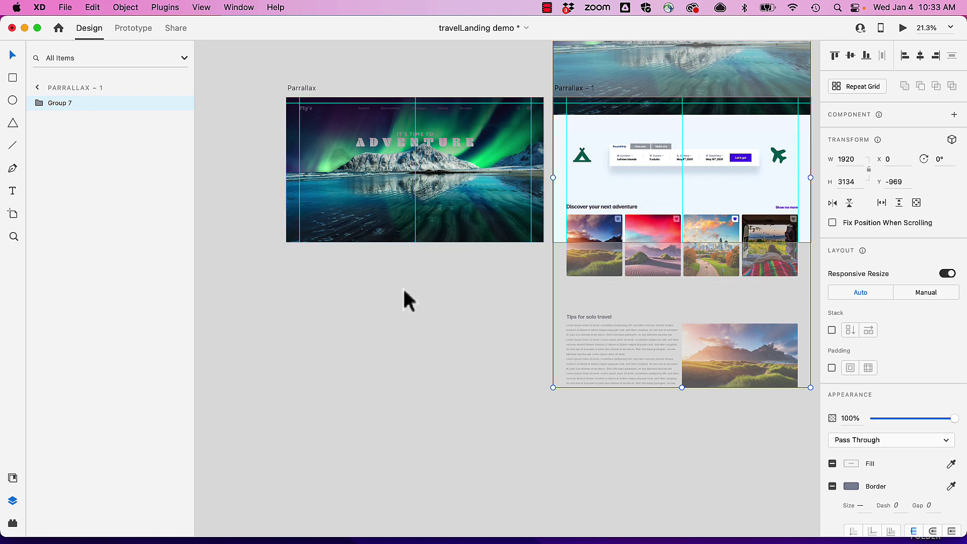
# Step: Inside the first artboard's group, move the campground icon to about X -279 and the plane icon to about X 1920, Y 1592
pyautogui.click(425, 231)
pyautogui.doubleClick(314, 283)
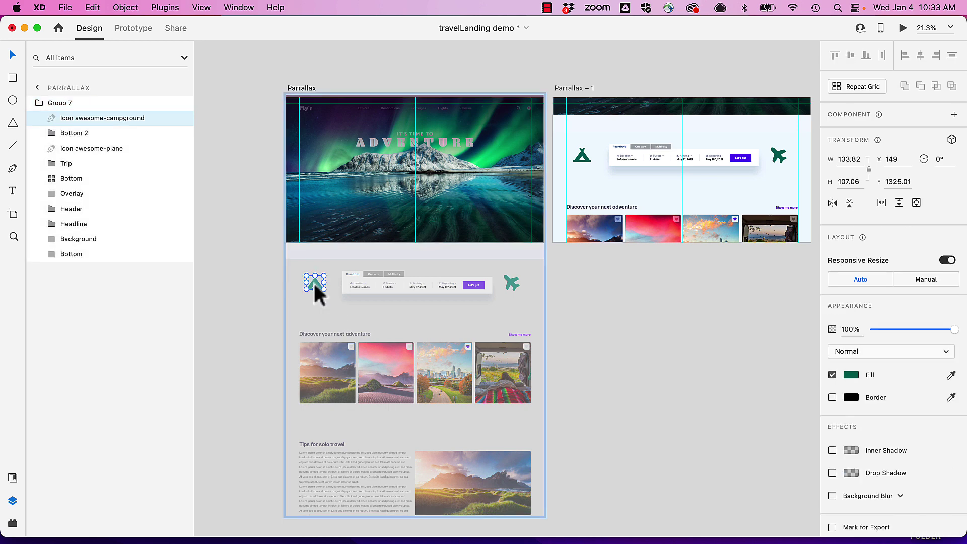
pyautogui.moveTo(314, 283); pyautogui.dragTo(256, 279)
pyautogui.click(511, 283)
pyautogui.moveTo(512, 283); pyautogui.dragTo(558, 322)
# Step: Set the opacity of the plane icon, the campground icon and the Trip booking form on the first artboard to 0%
pyautogui.click(870, 330)
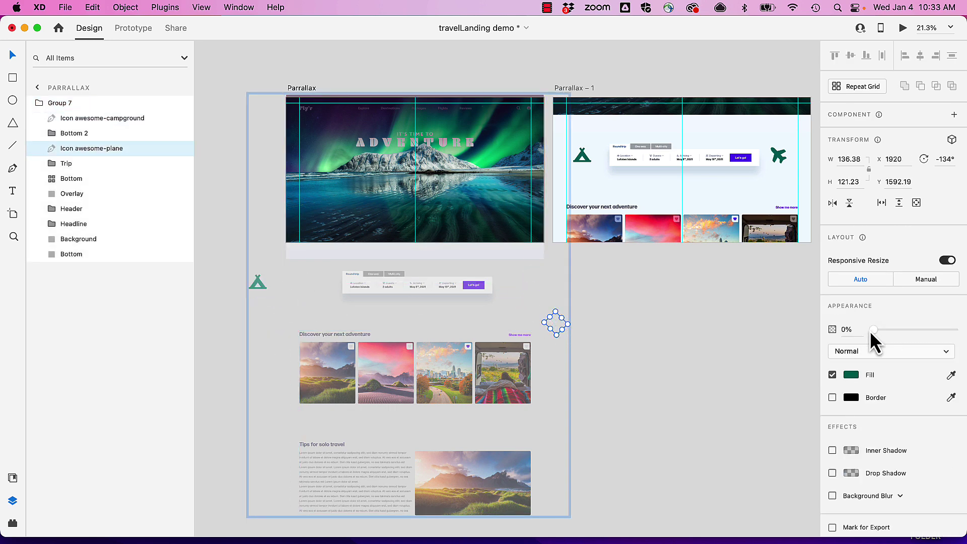
pyautogui.click(257, 283)
pyautogui.click(869, 329)
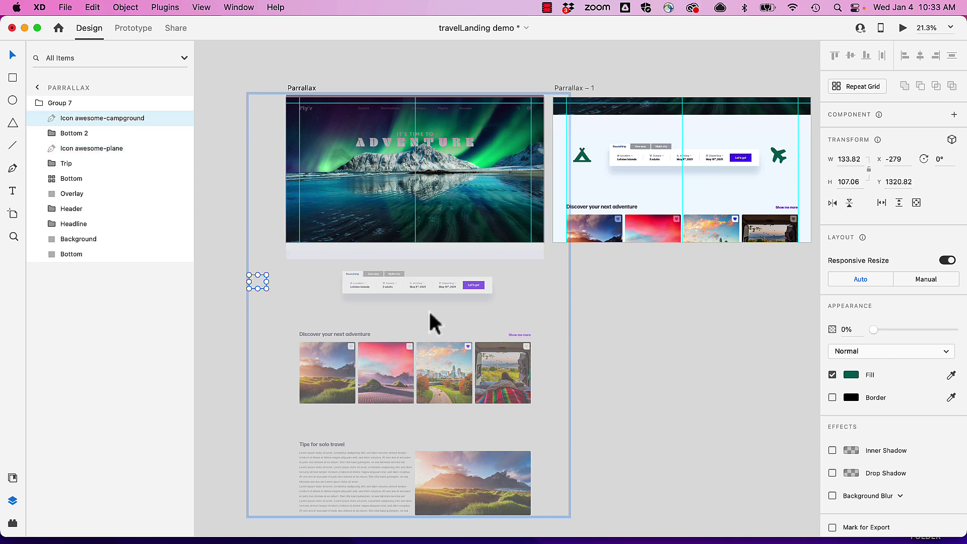
pyautogui.click(473, 285)
pyautogui.moveTo(956, 406); pyautogui.dragTo(852, 406)
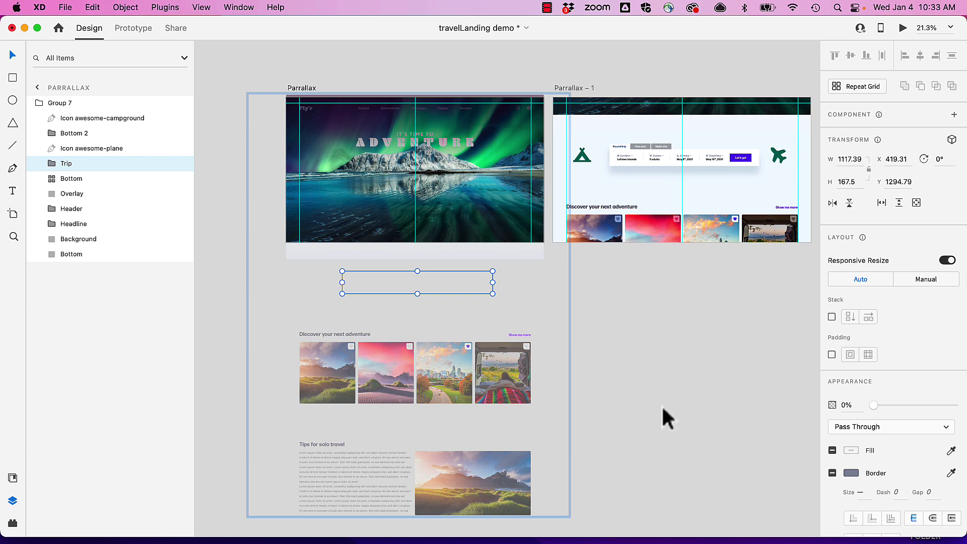
# Step: Move the Discover your next adventure grid on the first artboard down to about Y 2034
pyautogui.click(431, 355)
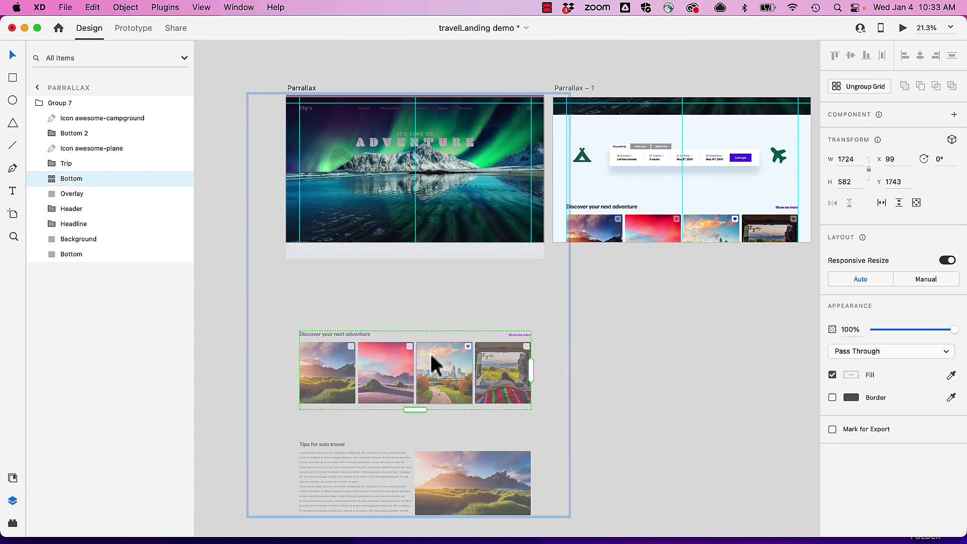
pyautogui.moveTo(431, 355); pyautogui.dragTo(432, 396)
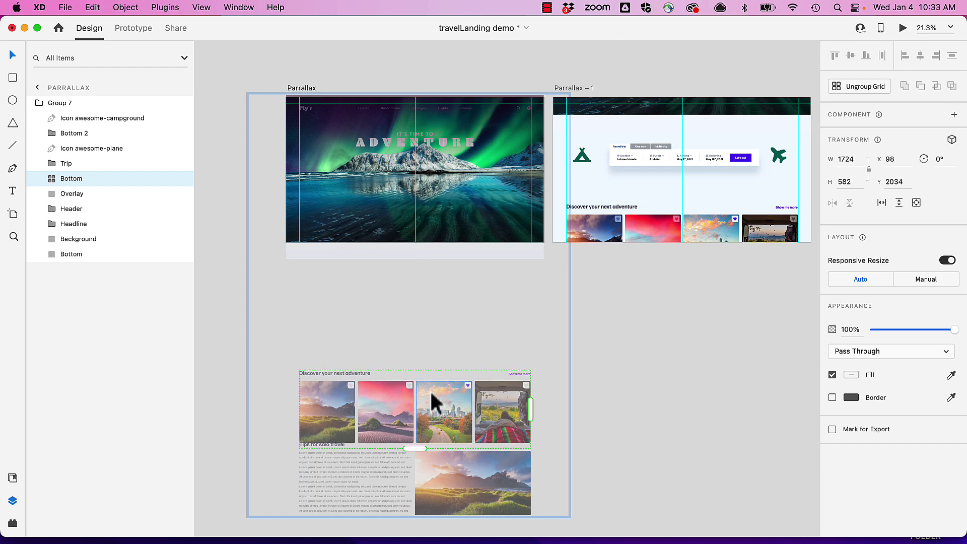
pyautogui.hscroll(2, 617, 400)
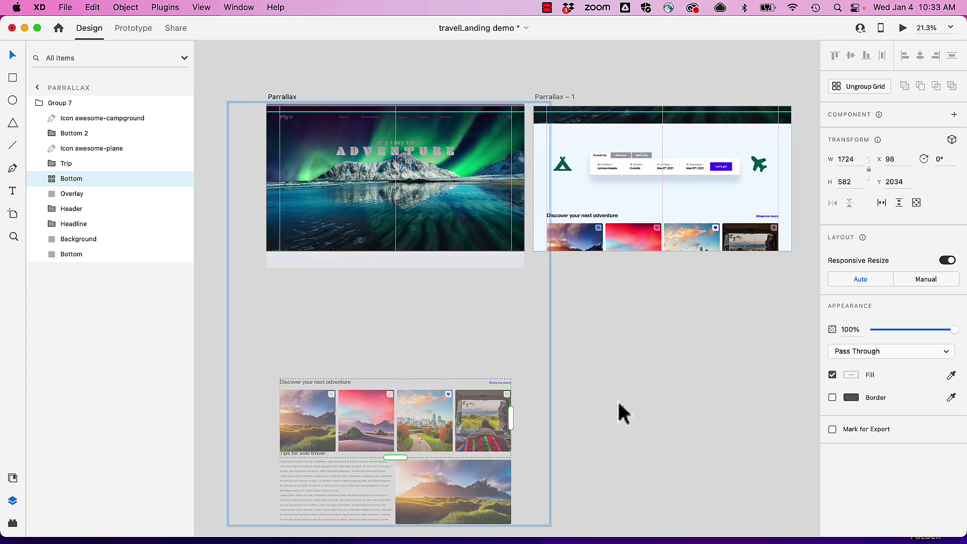
pyautogui.click(352, 83)
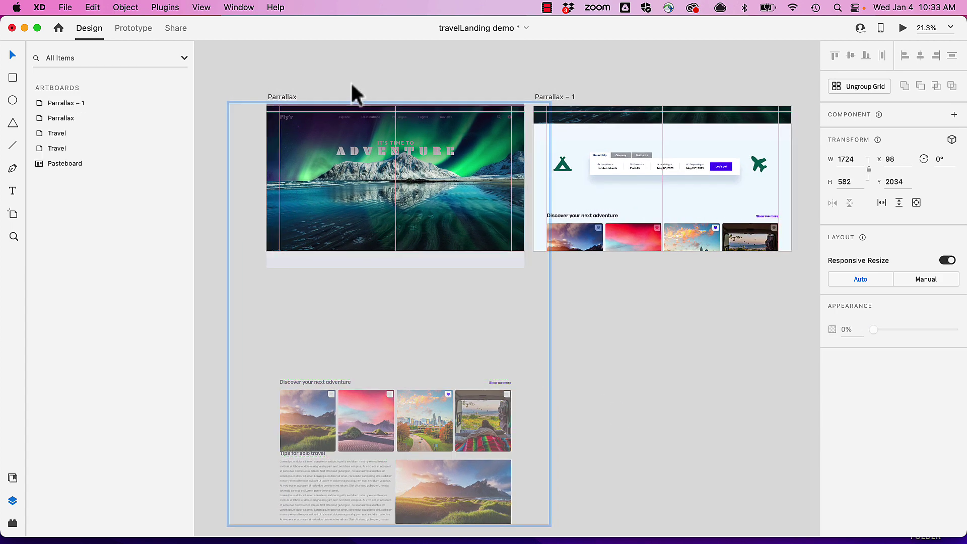
# Step: Add a prototype interaction from the Parrallax artboard to the Parrallax – 1 artboard
pyautogui.click(283, 99)
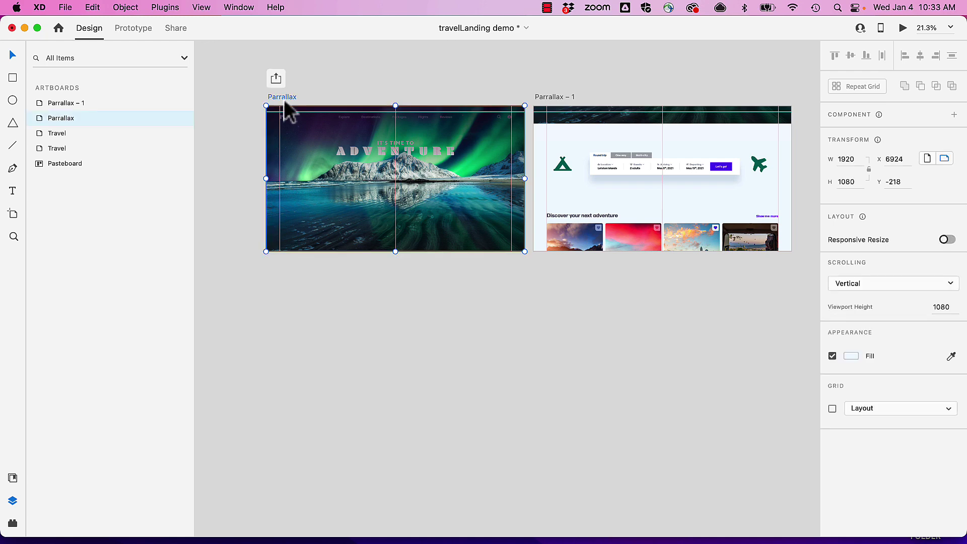
pyautogui.click(136, 28)
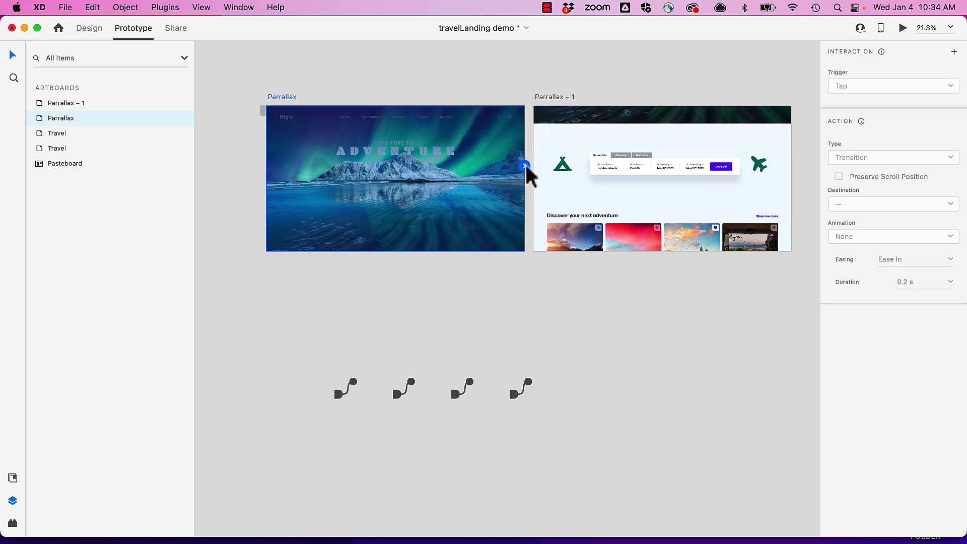
pyautogui.moveTo(524, 166); pyautogui.dragTo(625, 143)
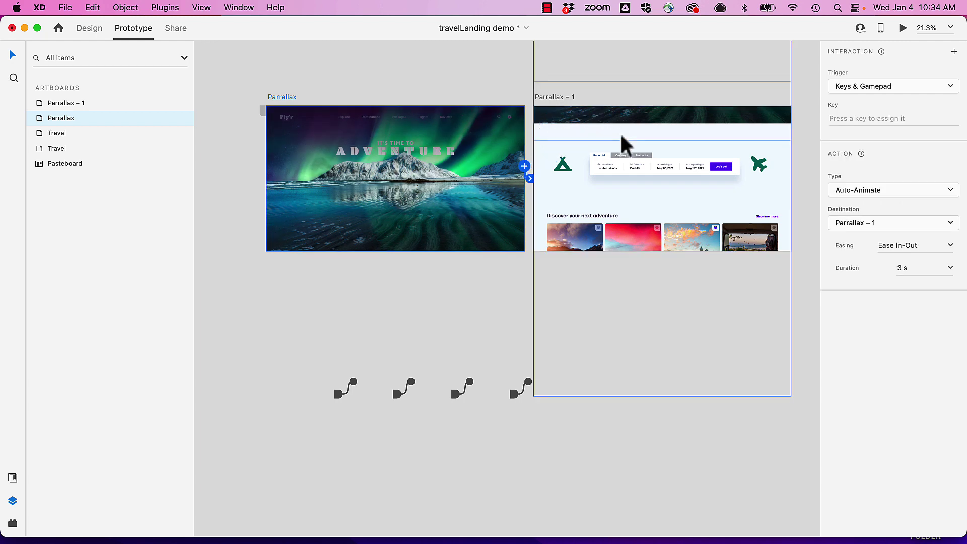
# Step: Use the Keys & Gamepad trigger for the interaction and assign the Down arrow key to it
pyautogui.click(868, 89)
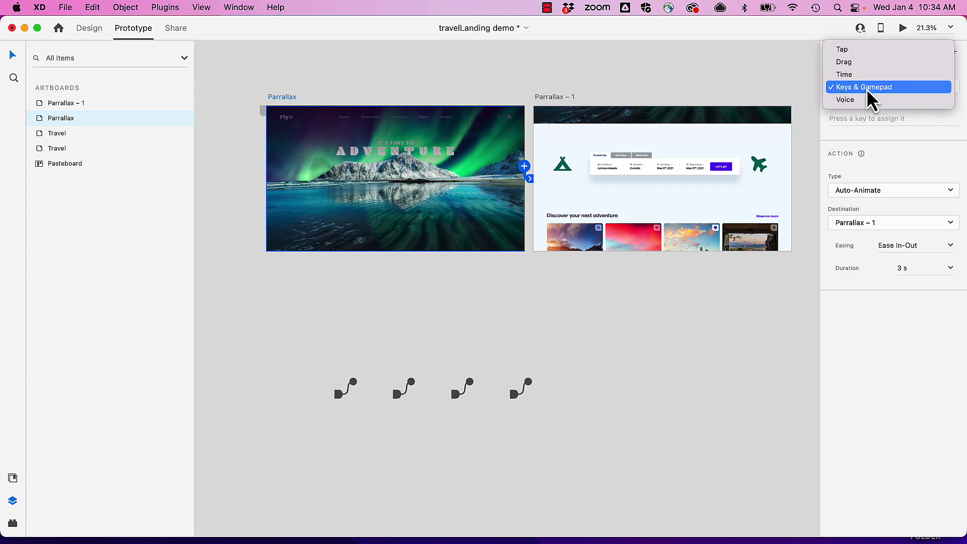
pyautogui.click(868, 92)
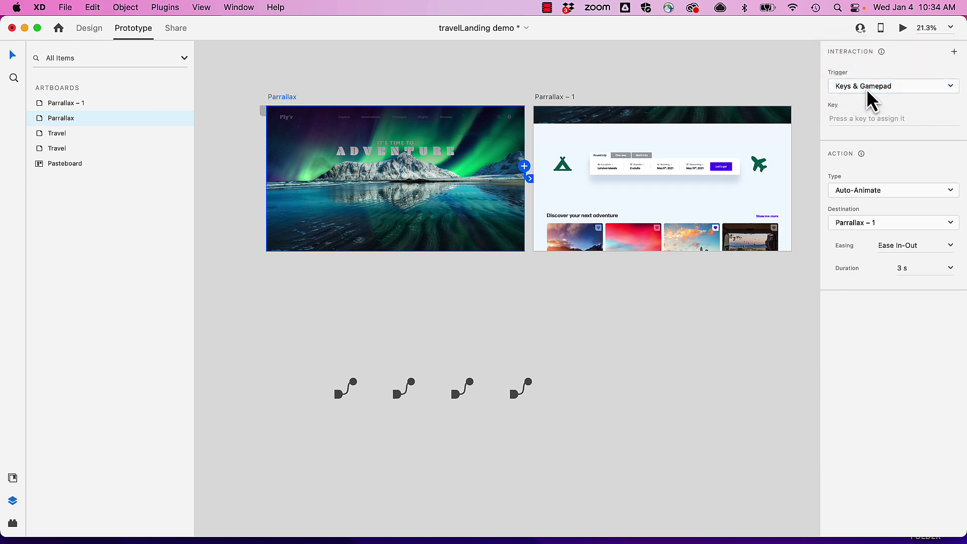
pyautogui.click(848, 117)
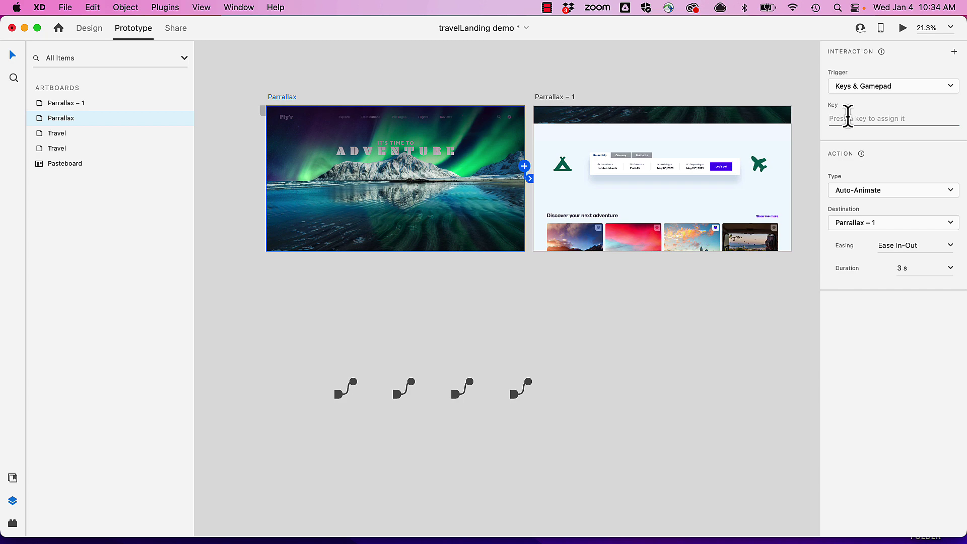
pyautogui.press('Down')
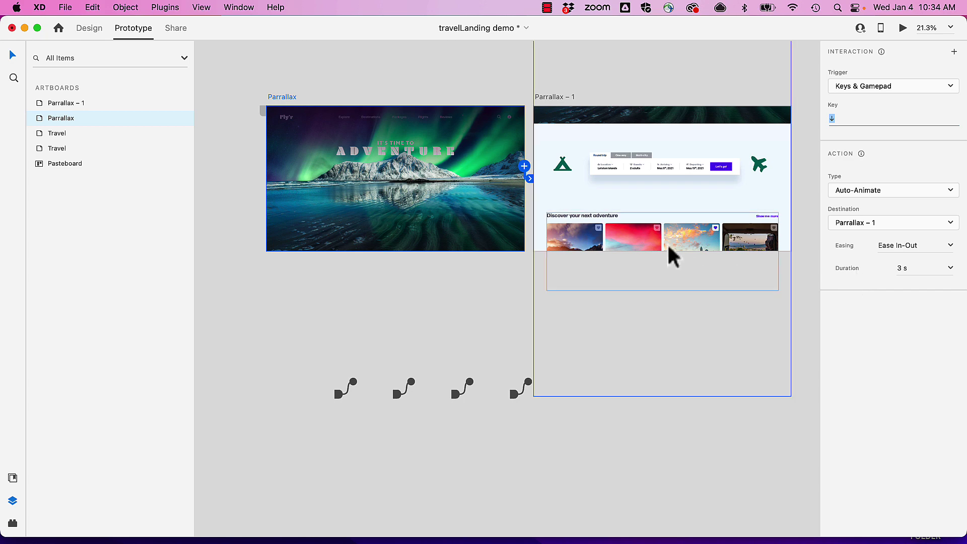
# Step: Preview the Parrallax prototype in a slightly shorter window, play its transition to the second artboard, and close the preview
pyautogui.click(902, 29)
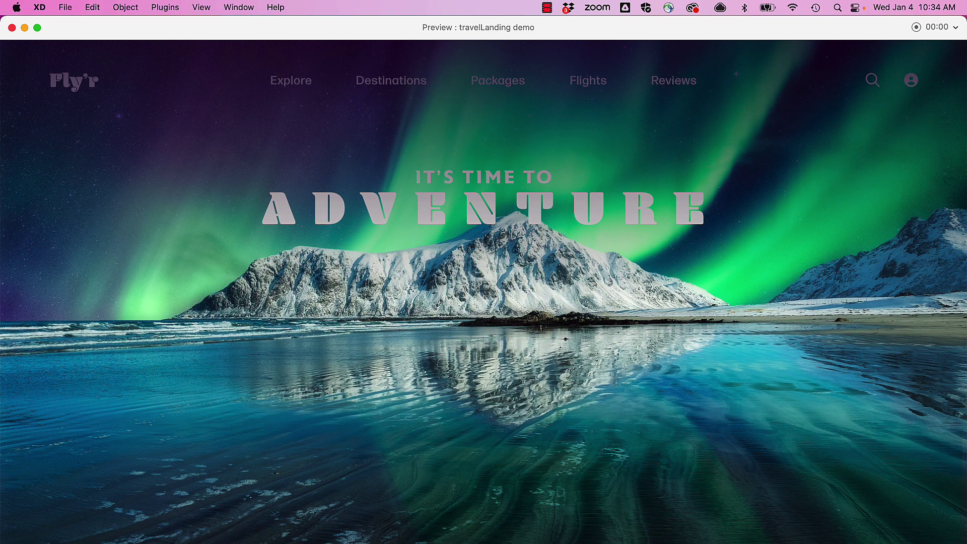
pyautogui.moveTo(896, 543); pyautogui.dragTo(896, 535)
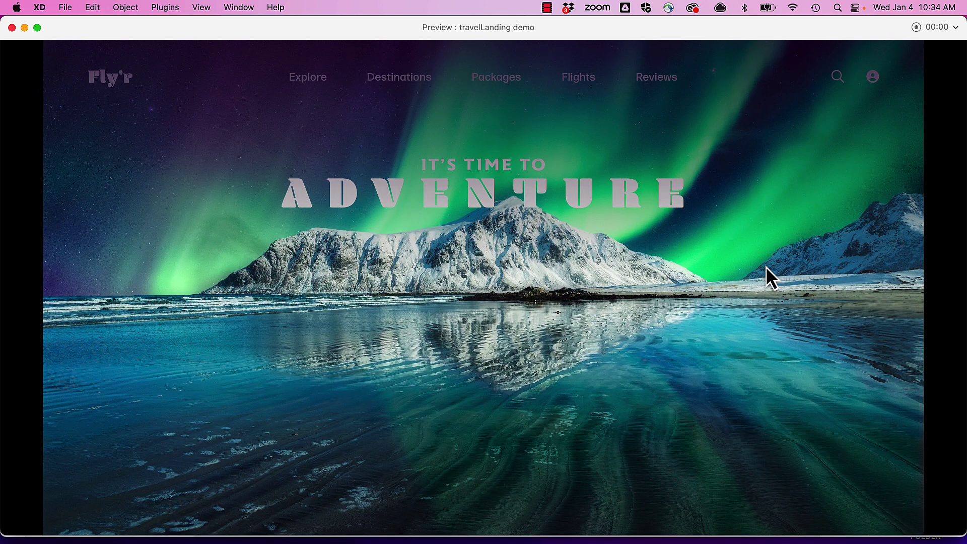
pyautogui.scroll(-10, 765, 267)
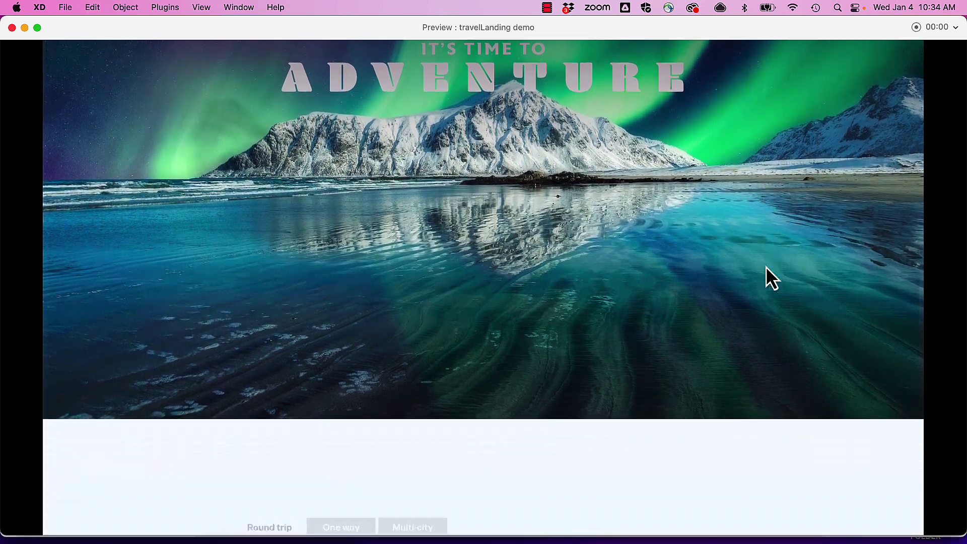
pyautogui.scroll(-3, 767, 270)
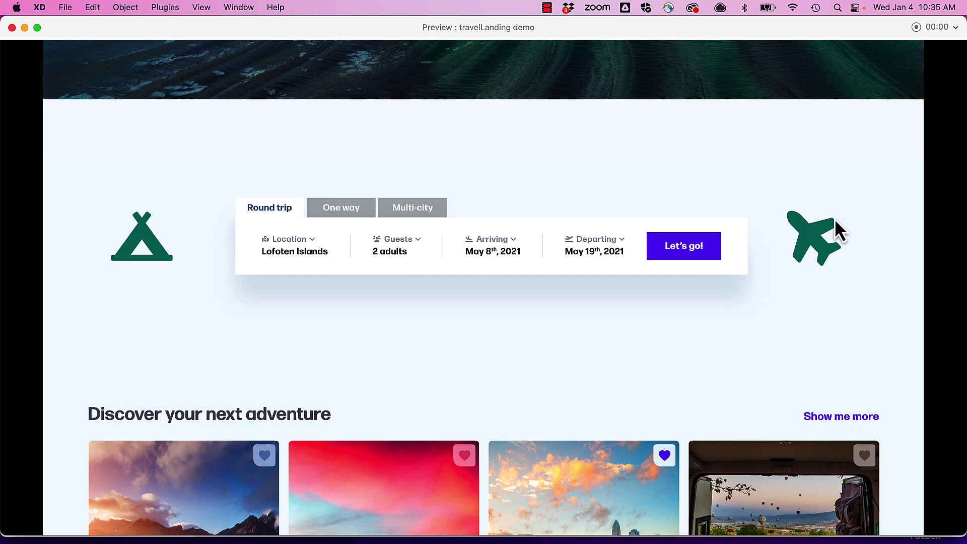
pyautogui.click(11, 28)
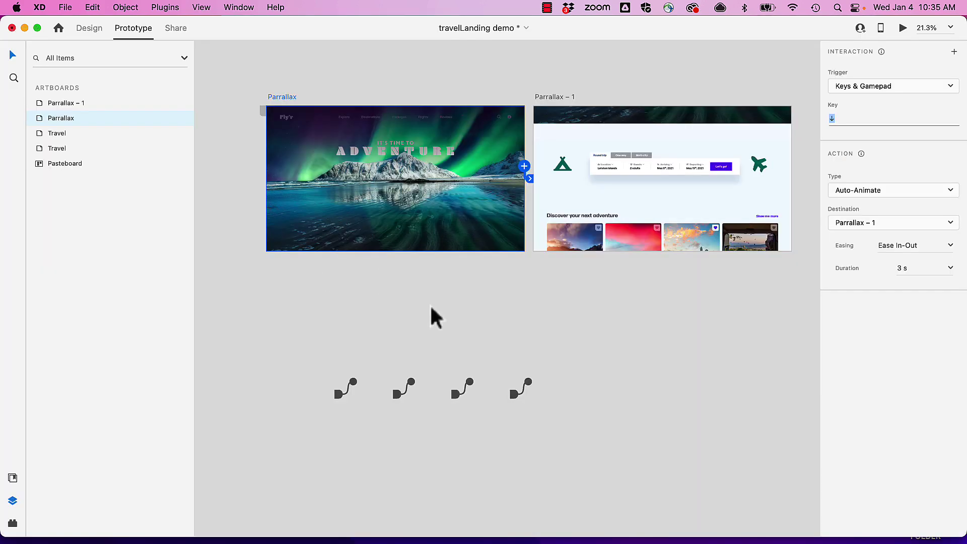
# Step: Move the Discover your next adventure grid on the Parrallax artboard up to Y 1080, just below the artboard's lower edge
pyautogui.click(89, 28)
pyautogui.click(305, 216)
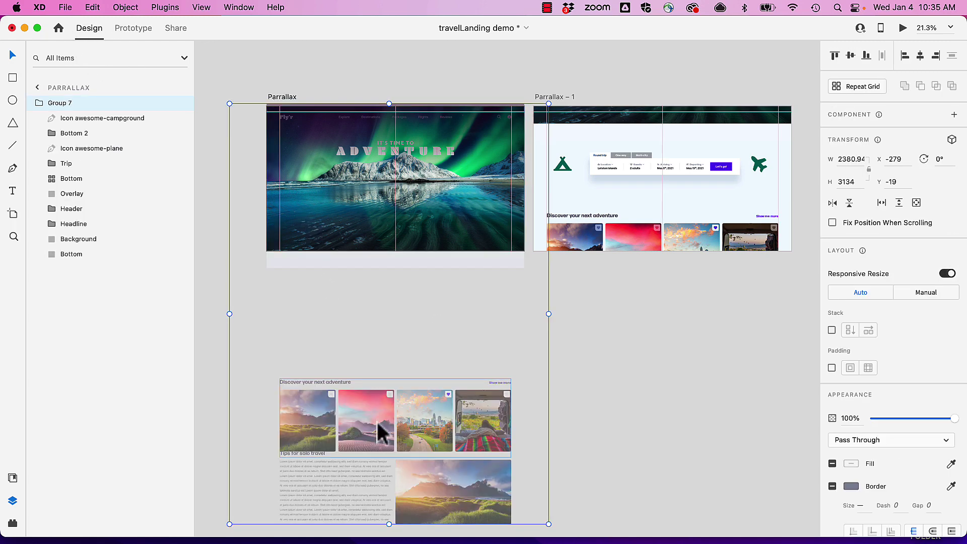
pyautogui.doubleClick(382, 433)
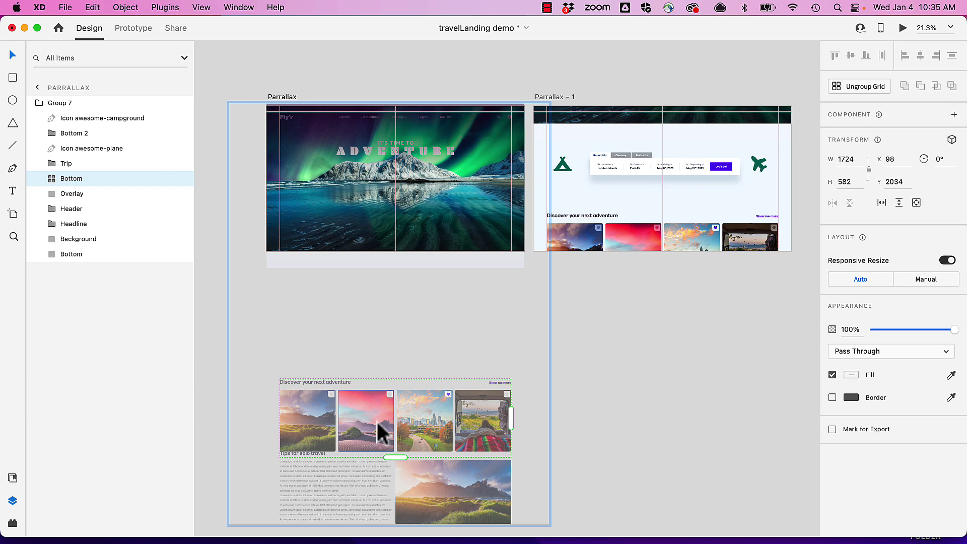
pyautogui.moveTo(377, 421); pyautogui.dragTo(383, 294)
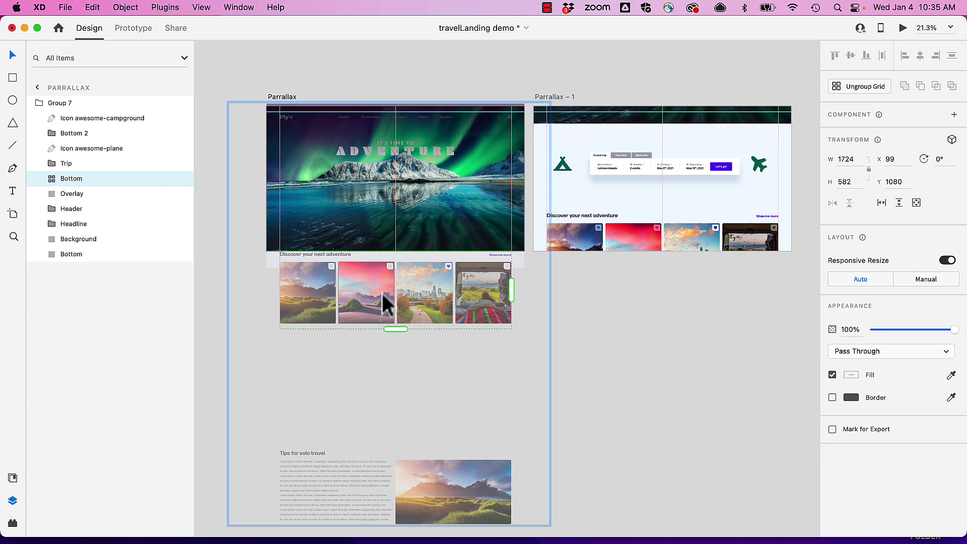
# Step: Change the fill of the plane and campground icons on the Parrallax – 1 artboard to black (#000000)
pyautogui.scroll(5, 637, 339)
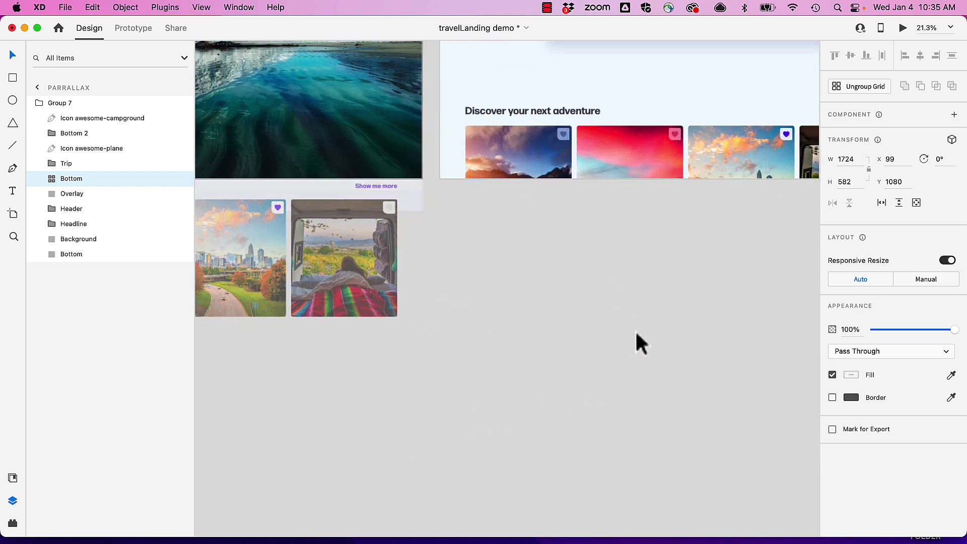
pyautogui.scroll(3, 655, 303)
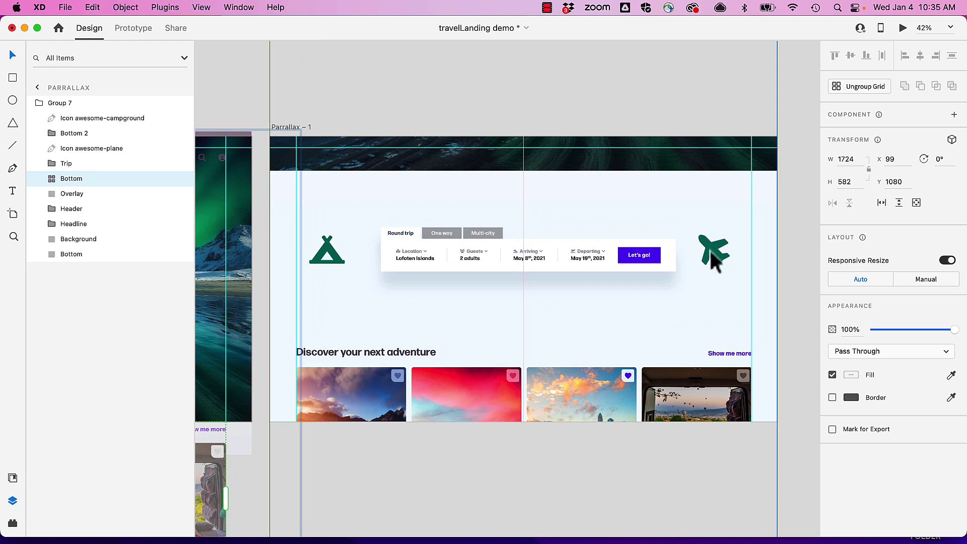
pyautogui.click(711, 251)
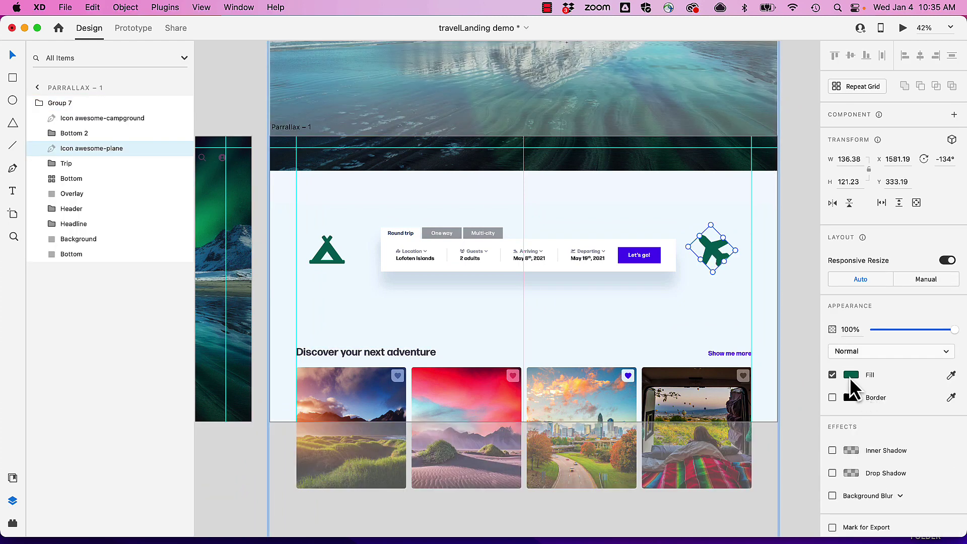
pyautogui.click(850, 376)
pyautogui.moveTo(787, 367); pyautogui.dragTo(690, 419)
pyautogui.click(338, 247)
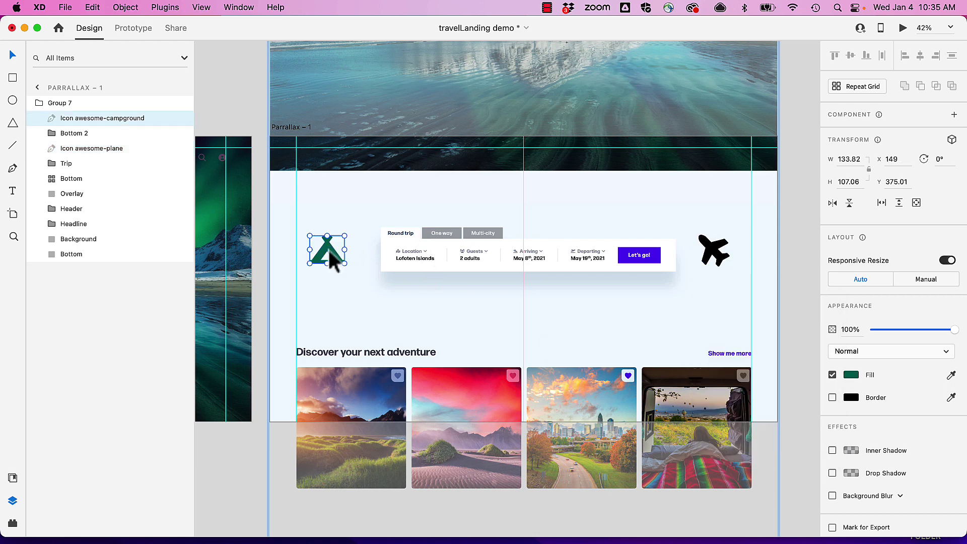
pyautogui.click(852, 375)
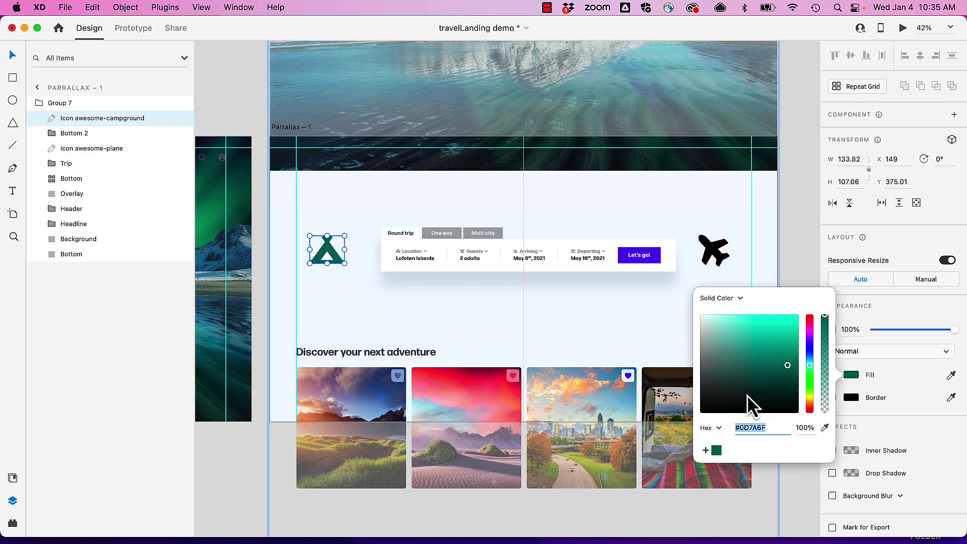
pyautogui.moveTo(787, 365); pyautogui.dragTo(690, 423)
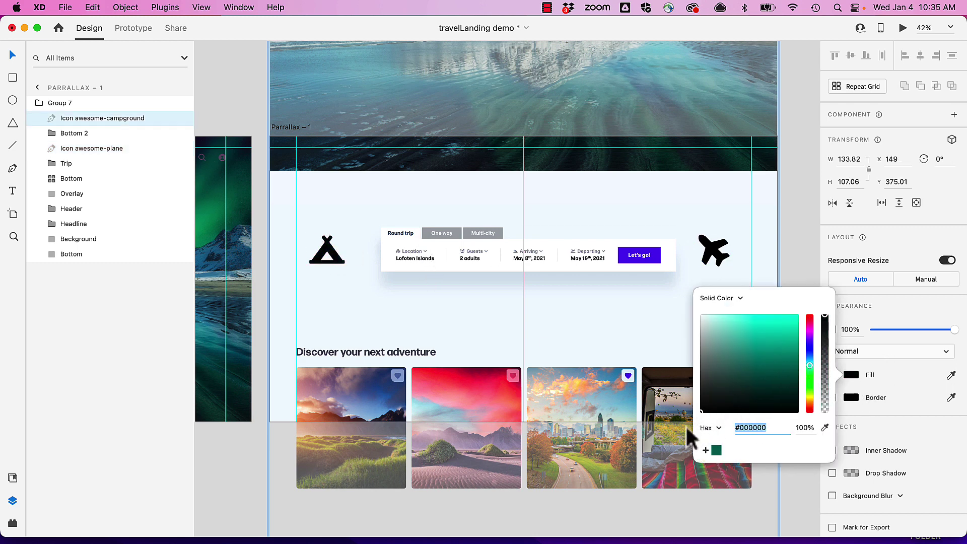
pyautogui.click(790, 276)
# Step: Move the Headline group on the Parrallax – 1 artboard up until it sits entirely above the aurora background image
pyautogui.click(719, 184)
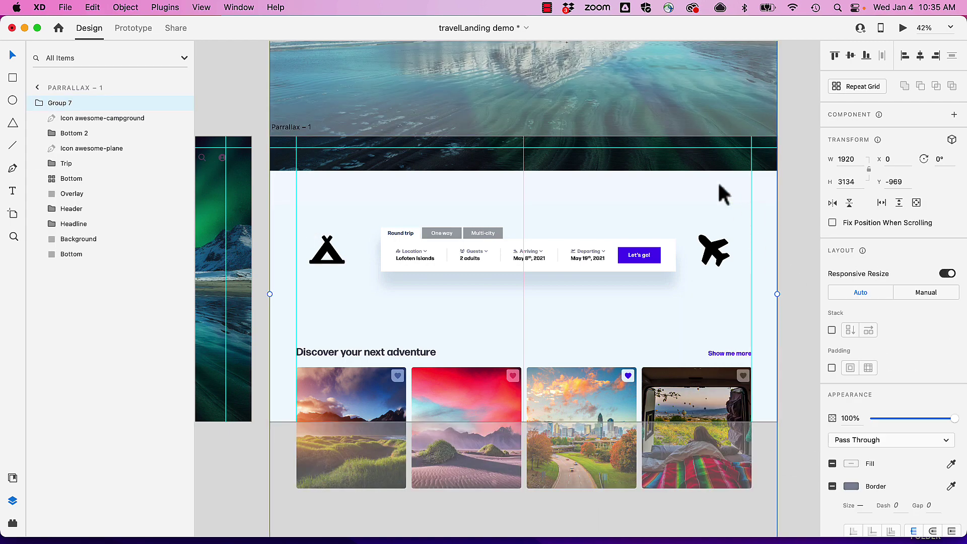
pyautogui.scroll(2, 719, 184)
pyautogui.scroll(5, 719, 183)
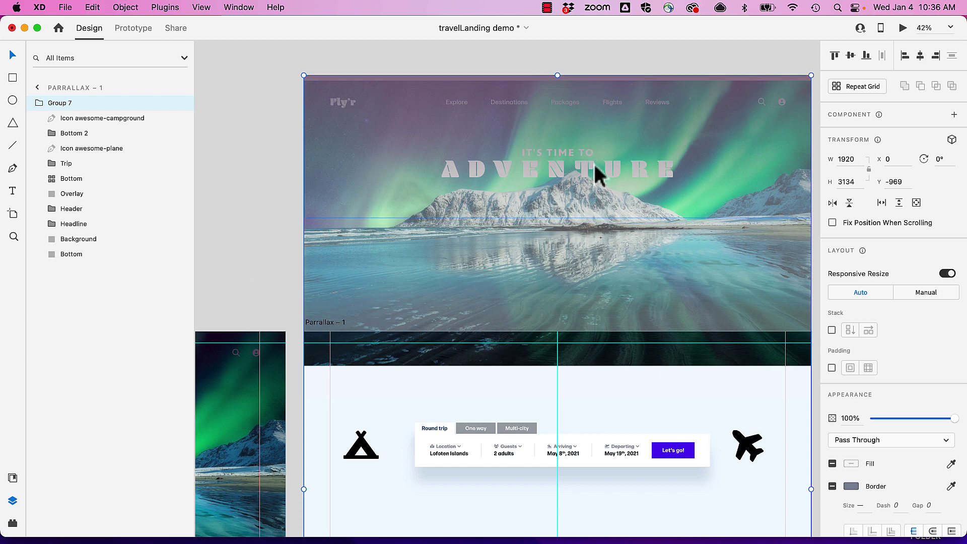
pyautogui.click(78, 224)
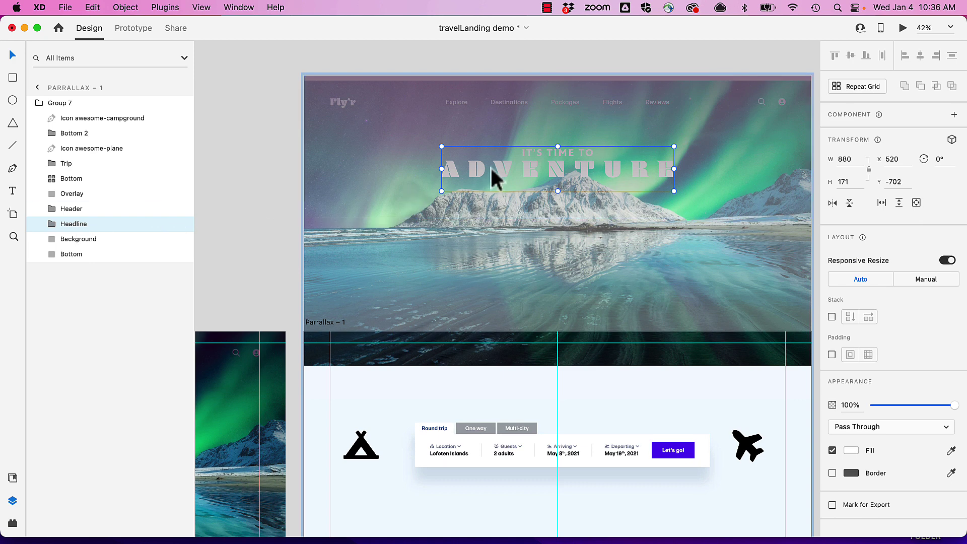
pyautogui.moveTo(493, 179); pyautogui.dragTo(499, 106)
# Step: Add an Auto-Animate interaction from the Parrallax – 1 artboard back to Parrallax, using the Keys & Gamepad trigger with the Up arrow key
pyautogui.press('super+2')
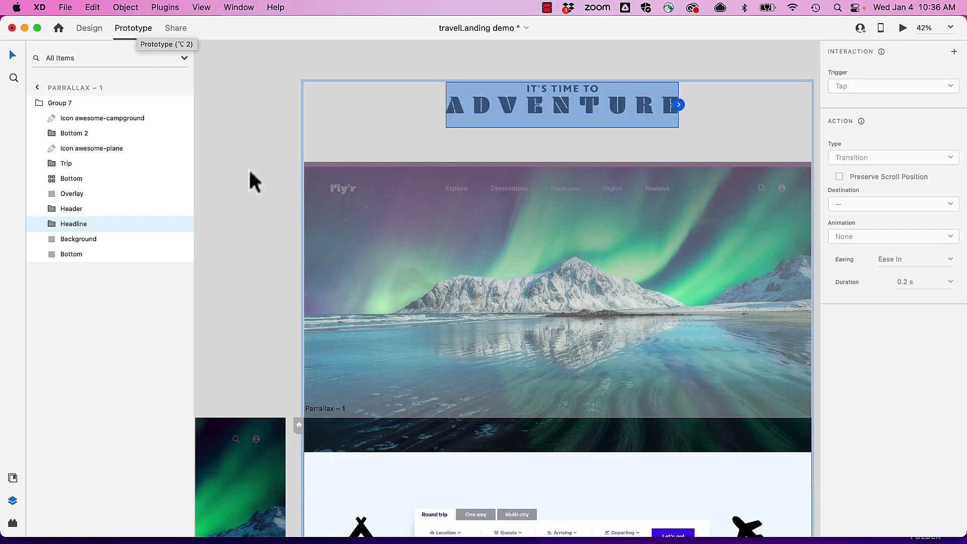
pyautogui.click(279, 195)
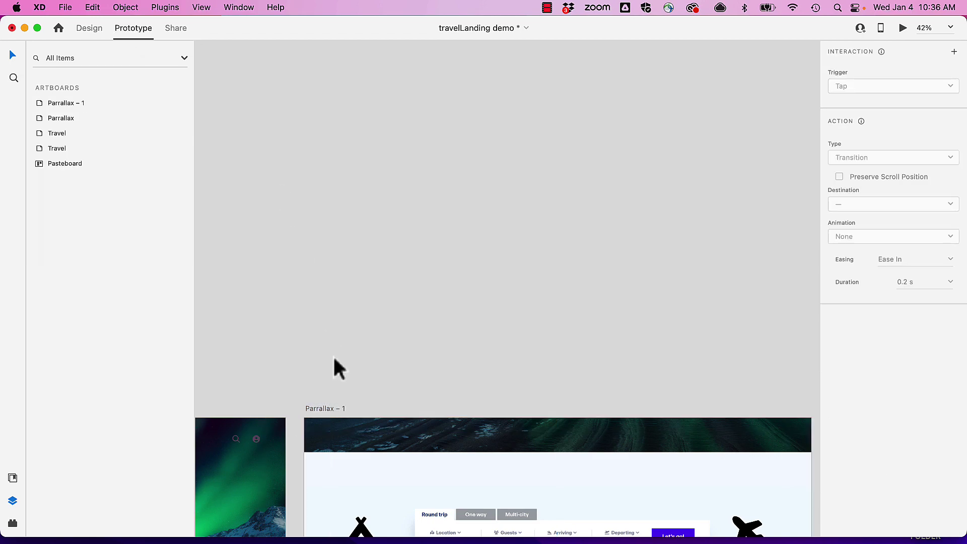
pyautogui.click(327, 410)
pyautogui.scroll(-6, 328, 417)
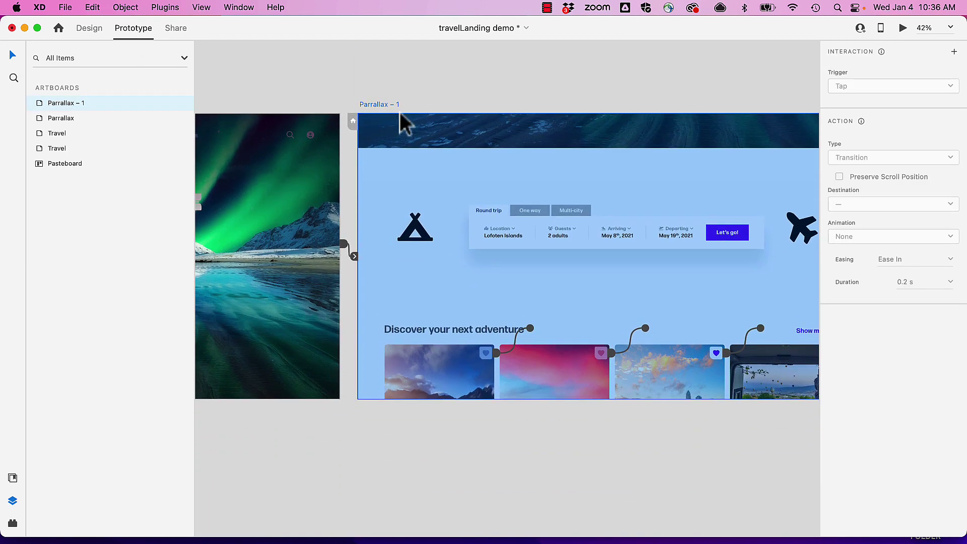
pyautogui.scroll(-5, 388, 141)
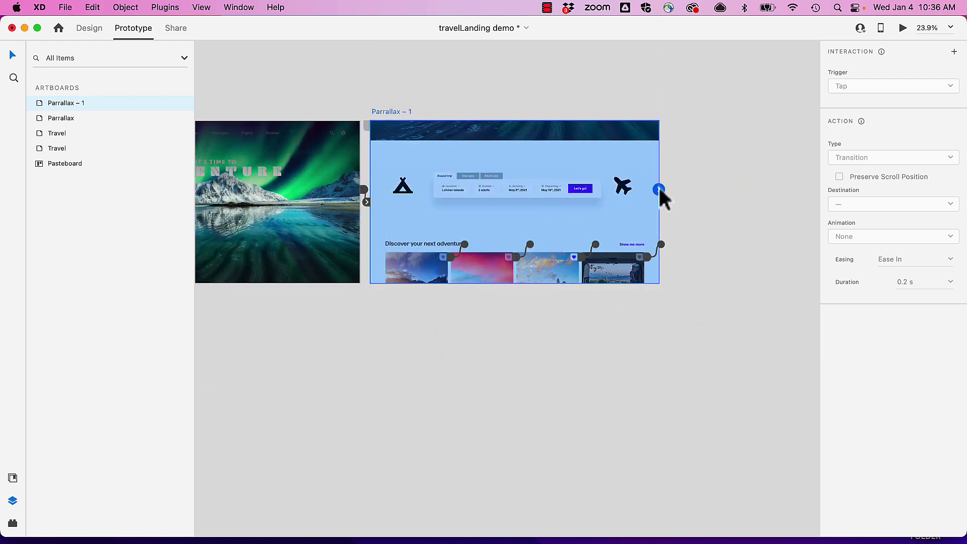
pyautogui.moveTo(663, 194); pyautogui.dragTo(321, 220)
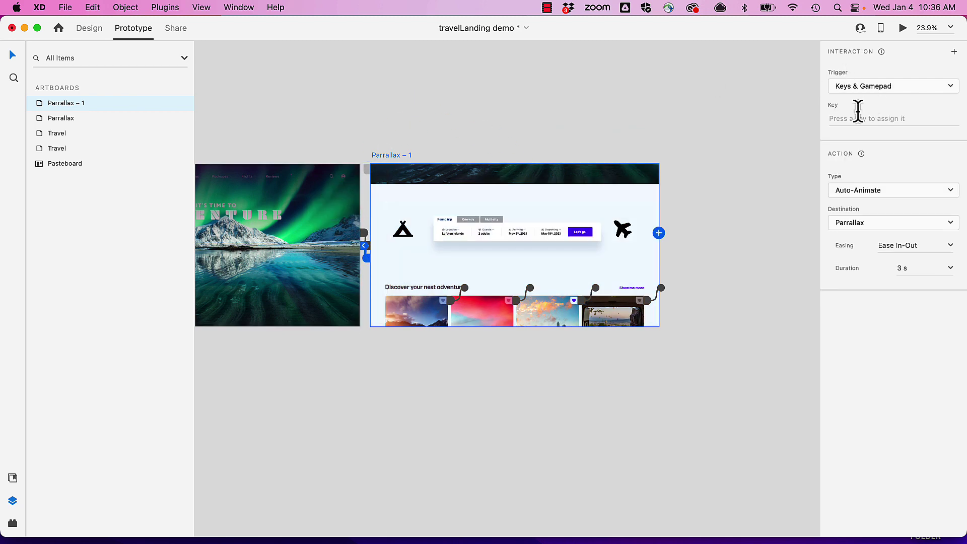
pyautogui.click(857, 118)
pyautogui.press('Up')
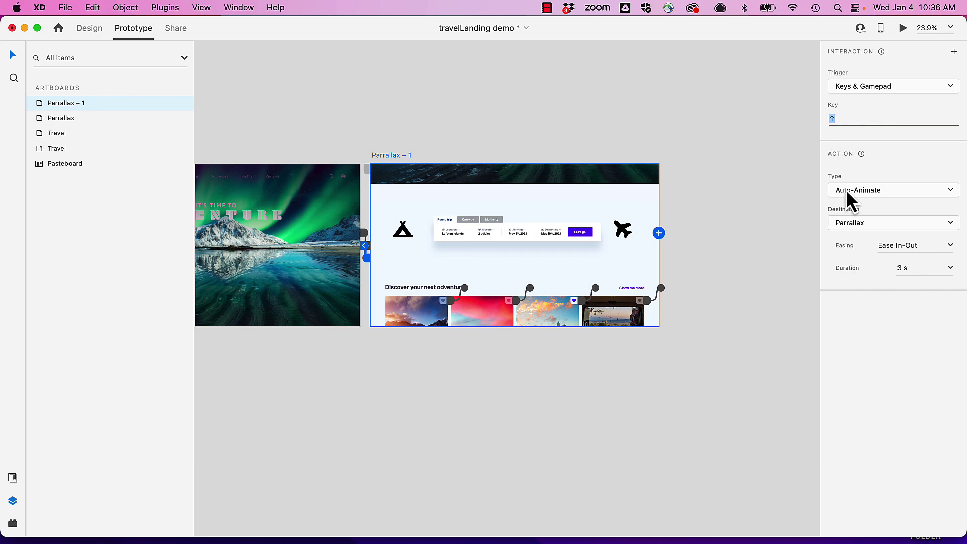
# Step: Preview the prototype from the Parrallax artboard, playing the transition to the second artboard and back again
pyautogui.hscroll(-5, 540, 342)
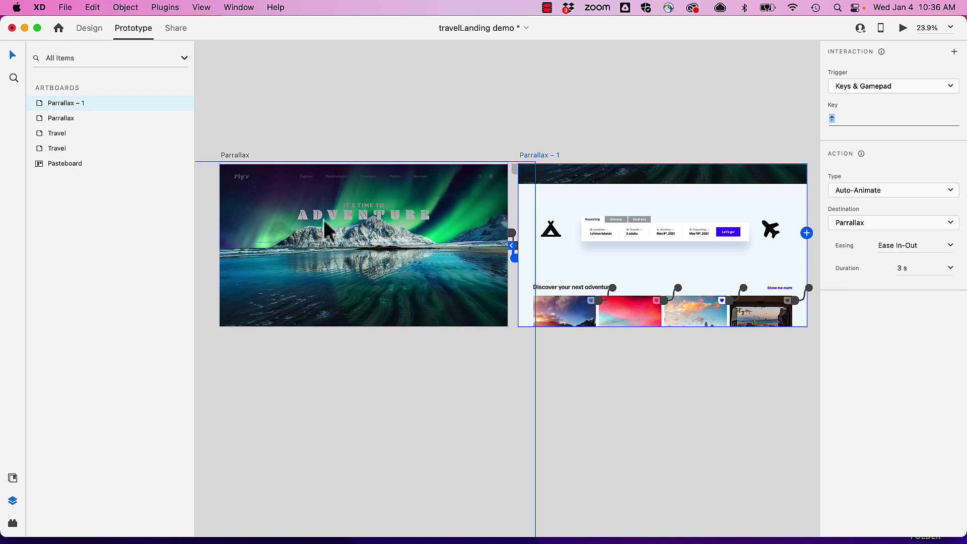
pyautogui.click(239, 155)
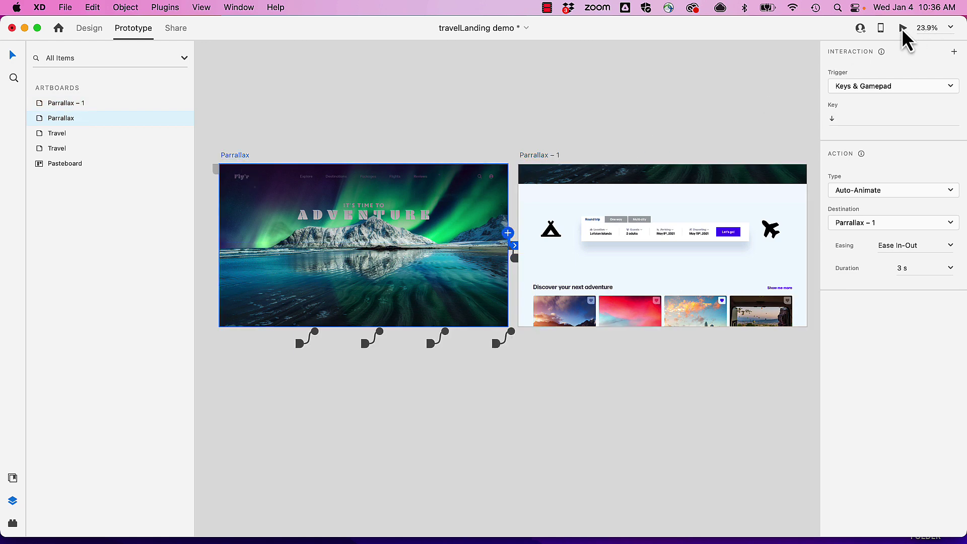
pyautogui.click(902, 28)
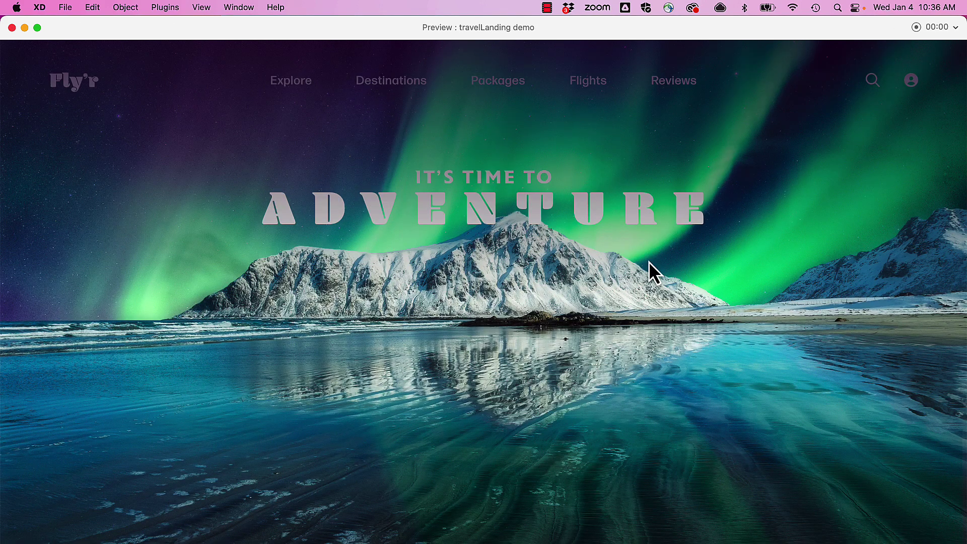
pyautogui.press('Down')
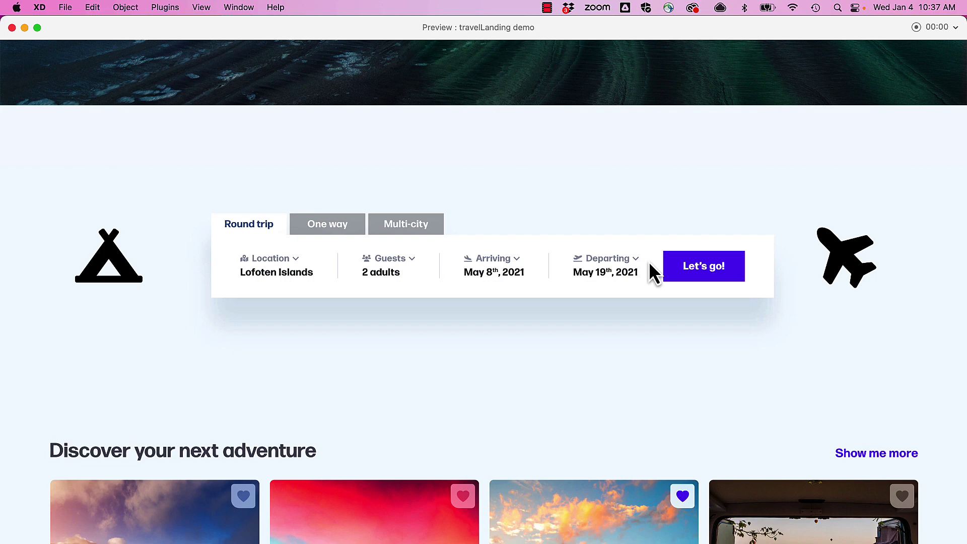
pyautogui.press('Up')
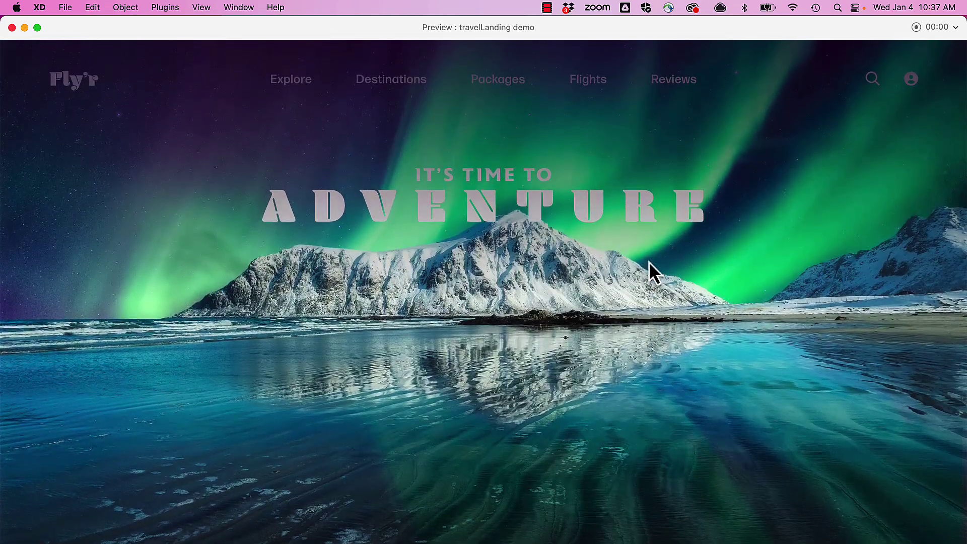
pyautogui.press('Up')
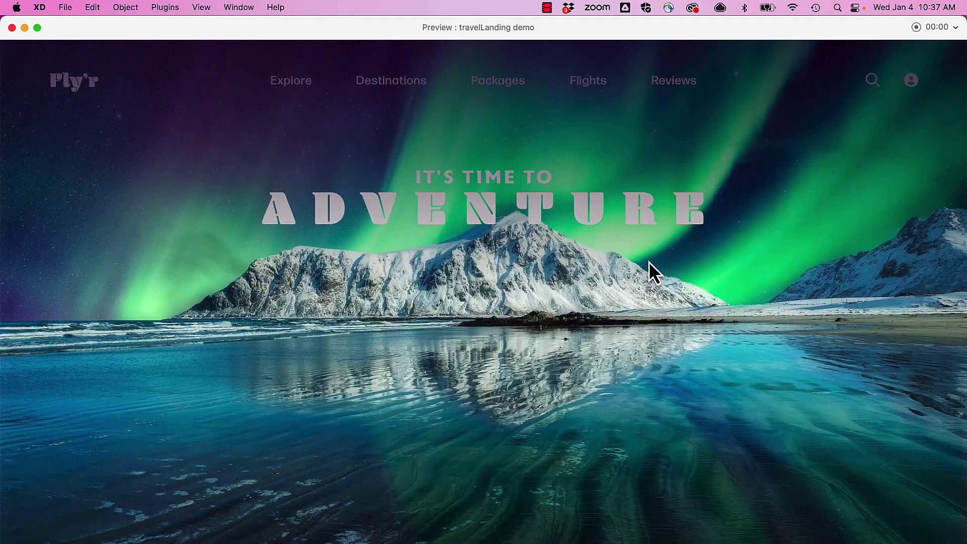